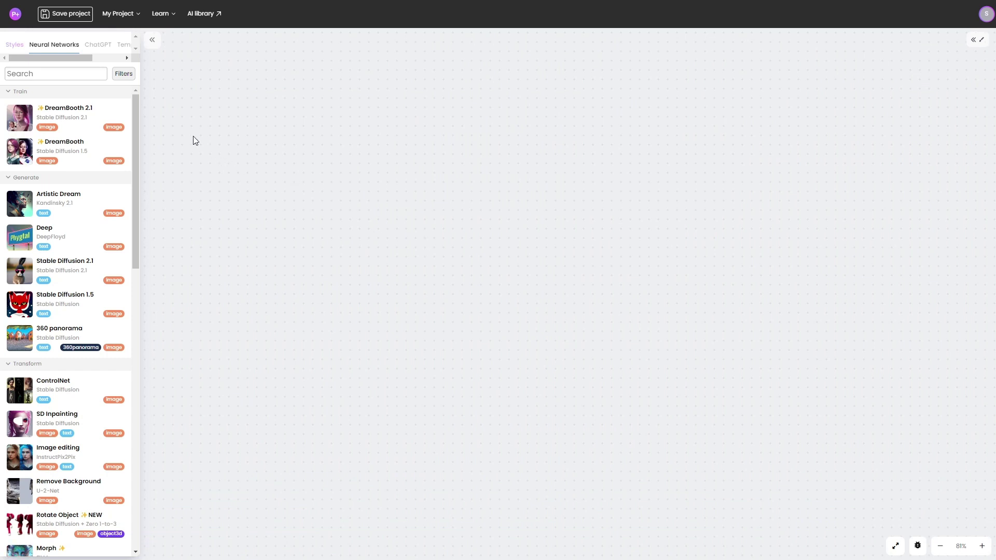
# Step: Switch the left panel to the Styles gallery and scroll through the style cards
pyautogui.click(14, 45)
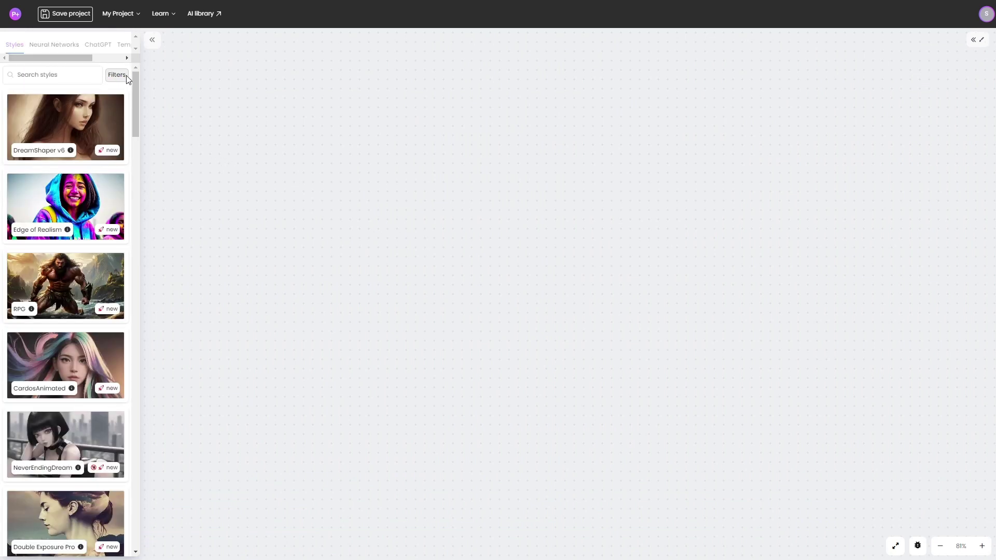
pyautogui.moveTo(137, 85); pyautogui.dragTo(138, 110)
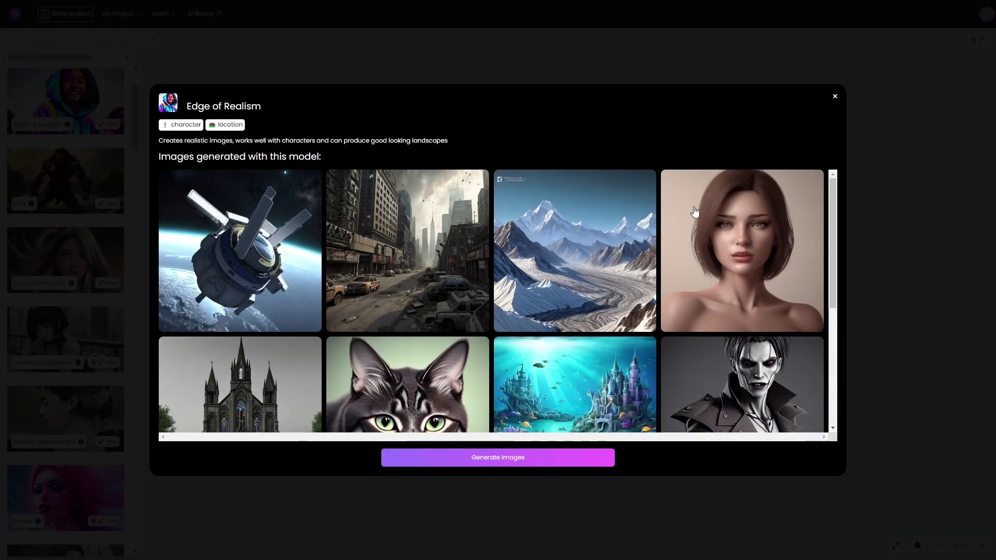
pyautogui.scroll(-5, 696, 213)
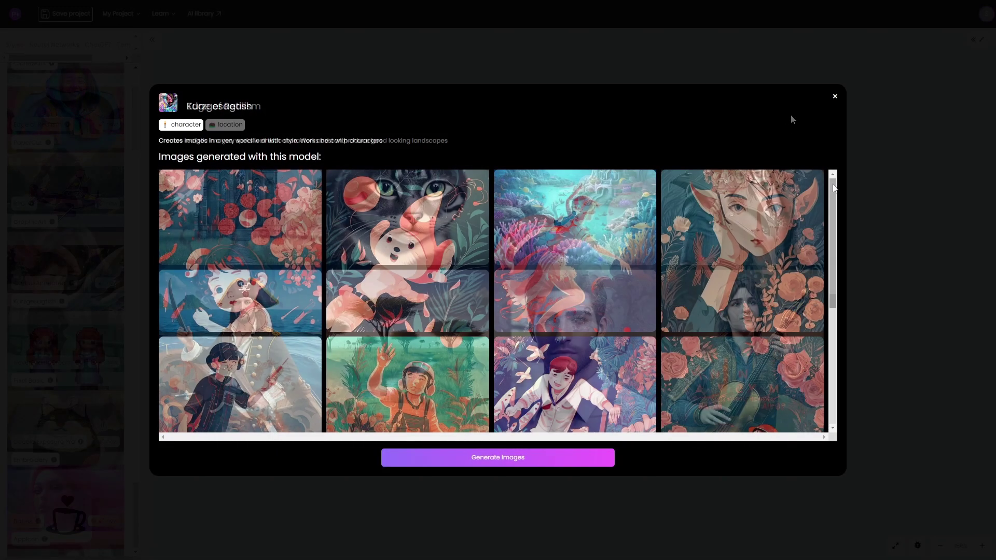
pyautogui.scroll(-3, 831, 210)
pyautogui.scroll(-3, 831, 210)
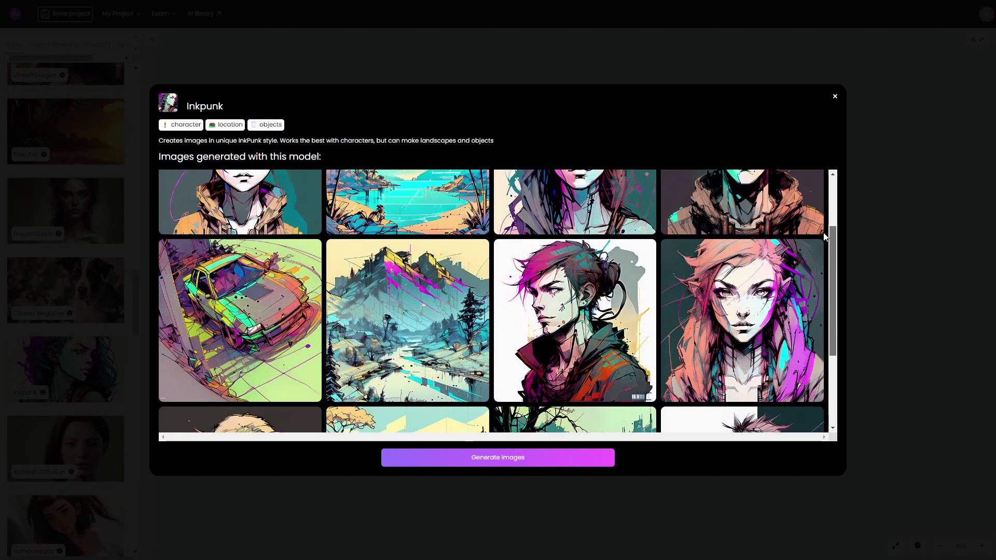
pyautogui.scroll(-3, 825, 236)
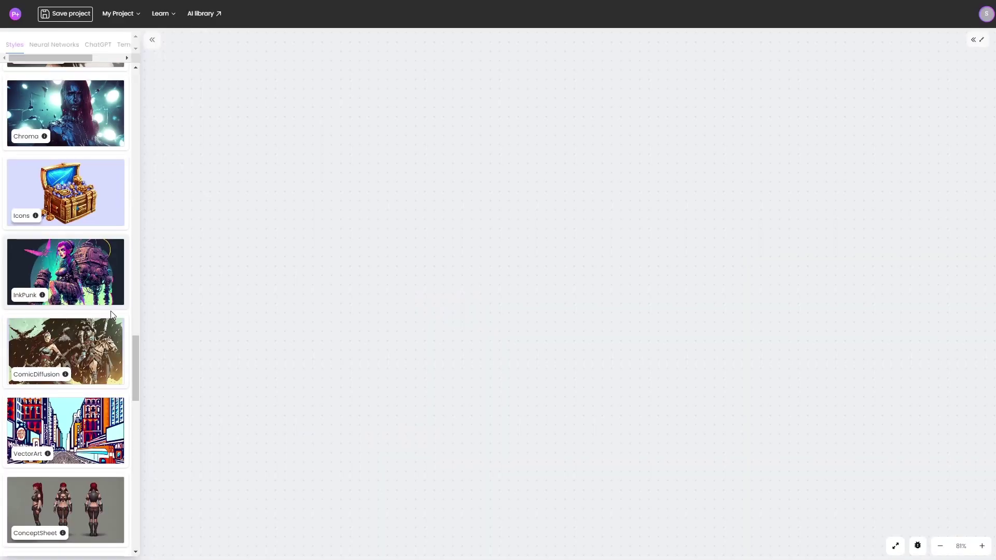
pyautogui.moveTo(136, 352); pyautogui.dragTo(137, 376)
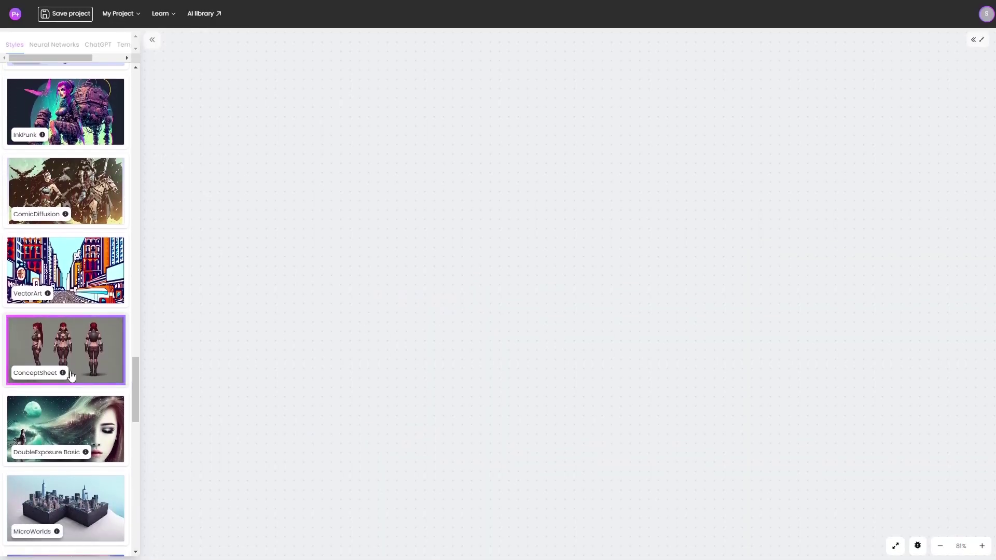
# Step: Open the ConceptSheet style details and look through its example images
pyautogui.click(63, 373)
pyautogui.moveTo(833, 223); pyautogui.dragTo(838, 330)
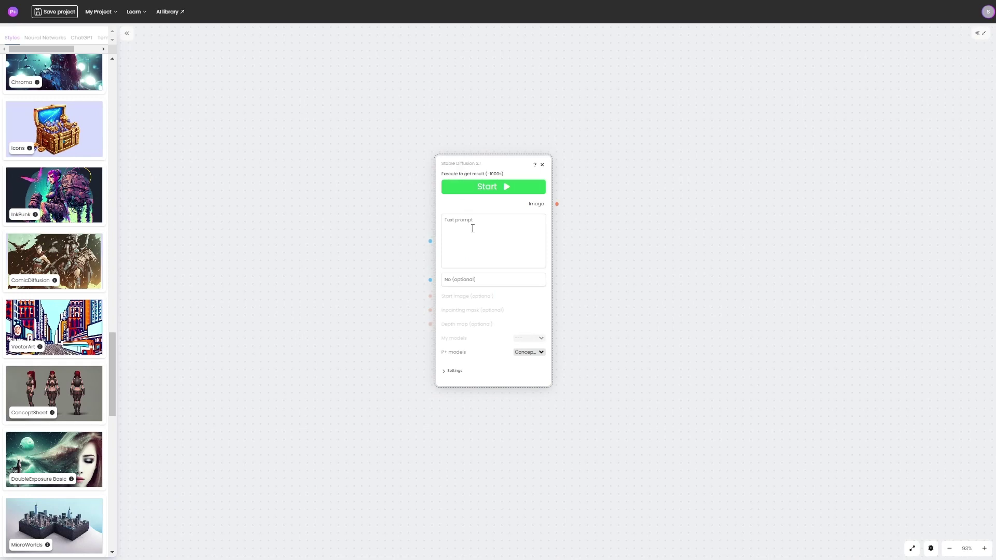
pyautogui.moveTo(65, 48); pyautogui.dragTo(89, 44)
# Step: Search Lexica for 'mage girl', replacing the previous 'witcher' search
pyautogui.click(94, 37)
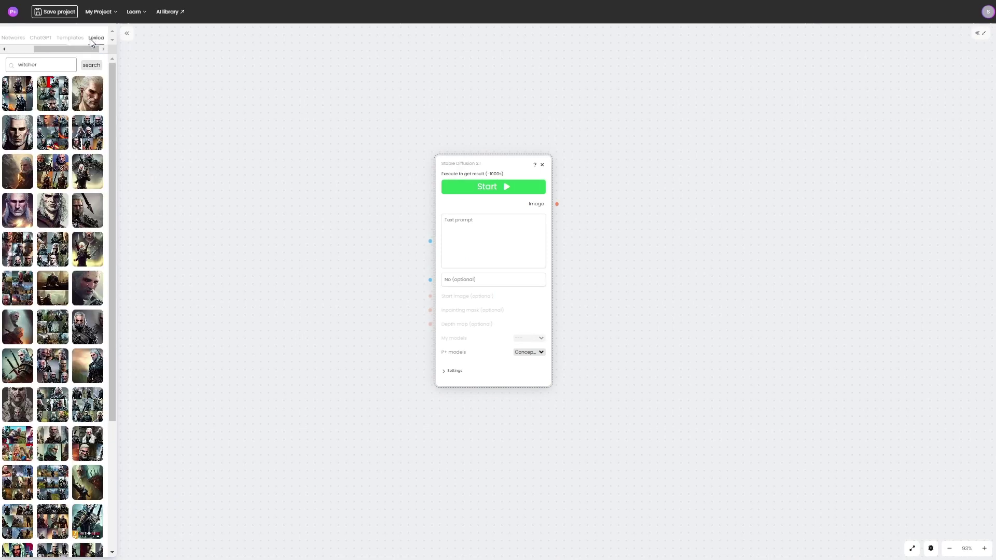
pyautogui.doubleClick(43, 65)
pyautogui.write('mo')
pyautogui.click(92, 65)
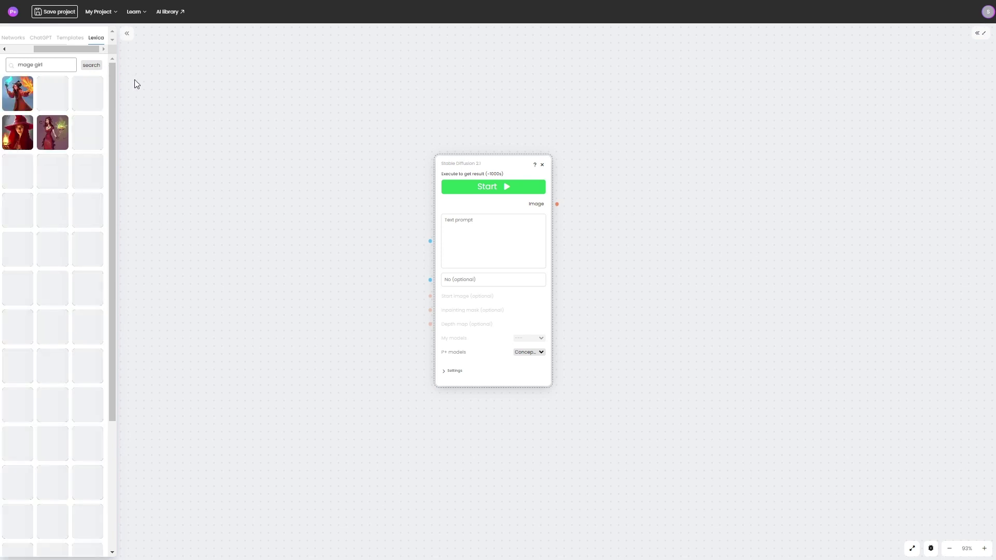
# Step: Drag the red-hat wizard image's full prompt into the node's text prompt and start a ChatGPT Prompt Helper idea
pyautogui.click(18, 136)
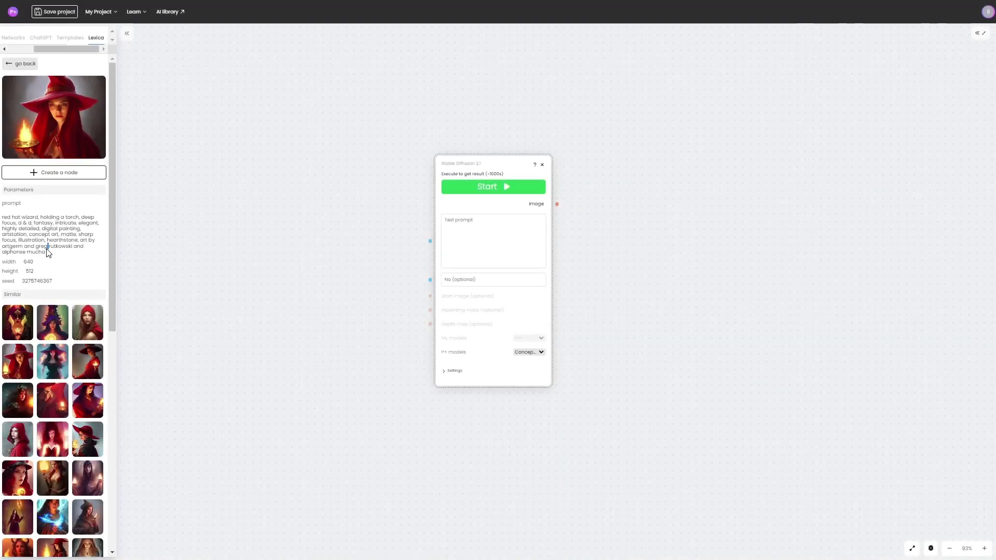
pyautogui.tripleClick(47, 253)
pyautogui.moveTo(47, 253); pyautogui.dragTo(454, 231)
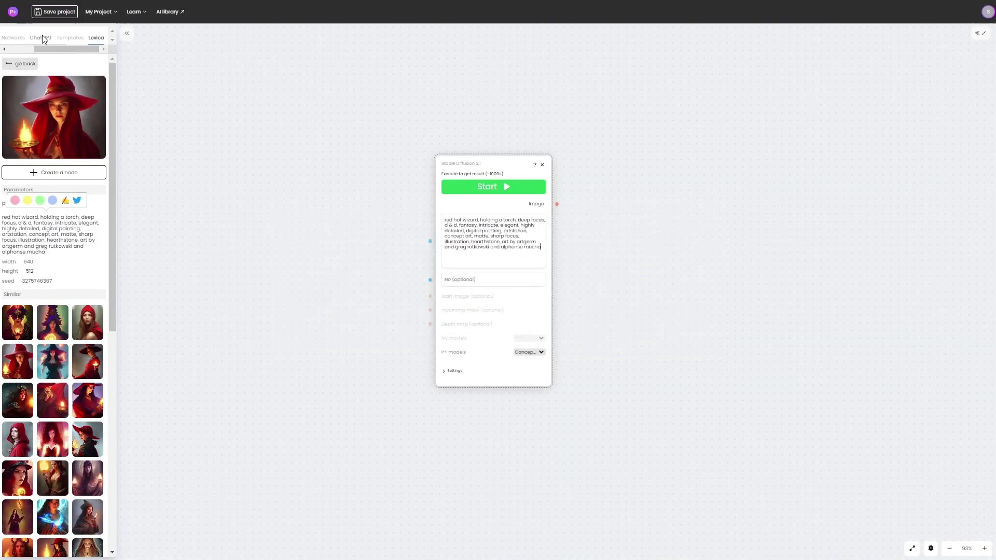
pyautogui.click(43, 39)
pyautogui.click(53, 178)
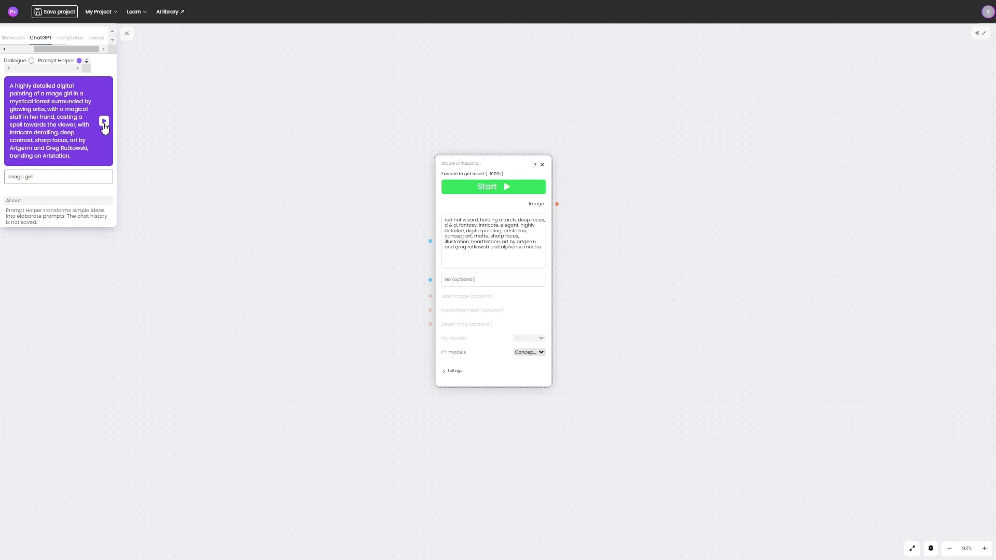
# Step: Expand 'mage girl' into a witch concept-sheet prompt with negative prompt, and lock seed 225199613
pyautogui.press('Return')
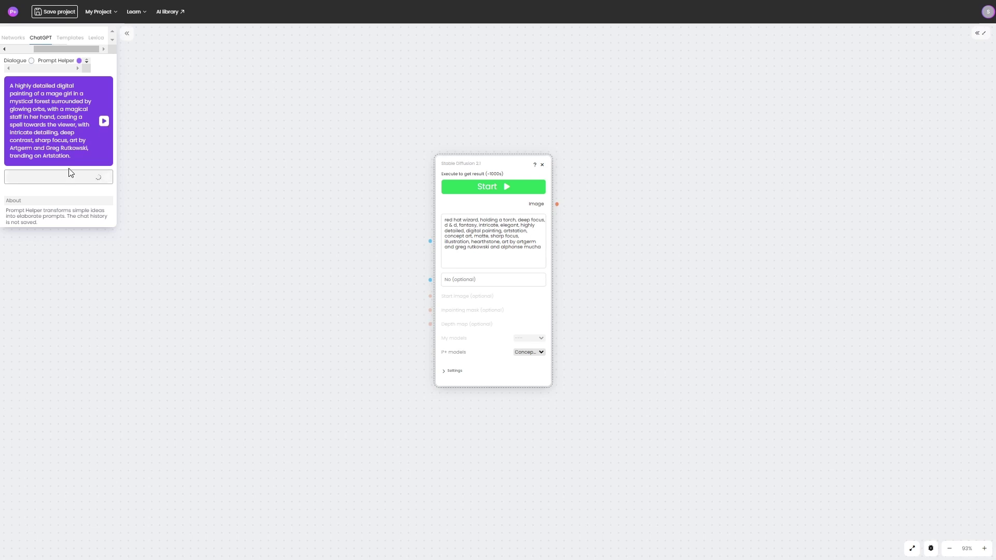
pyautogui.tripleClick(29, 93)
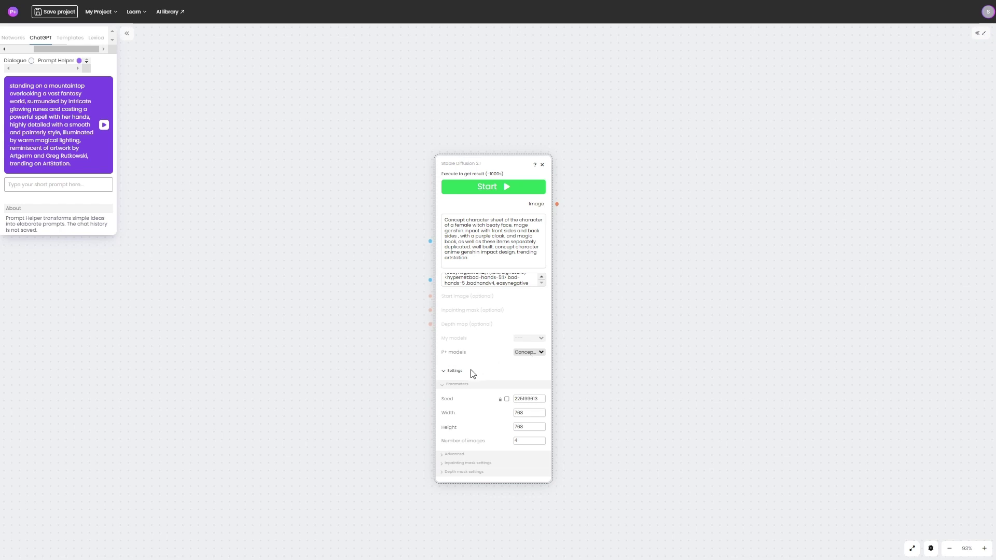
pyautogui.click(507, 399)
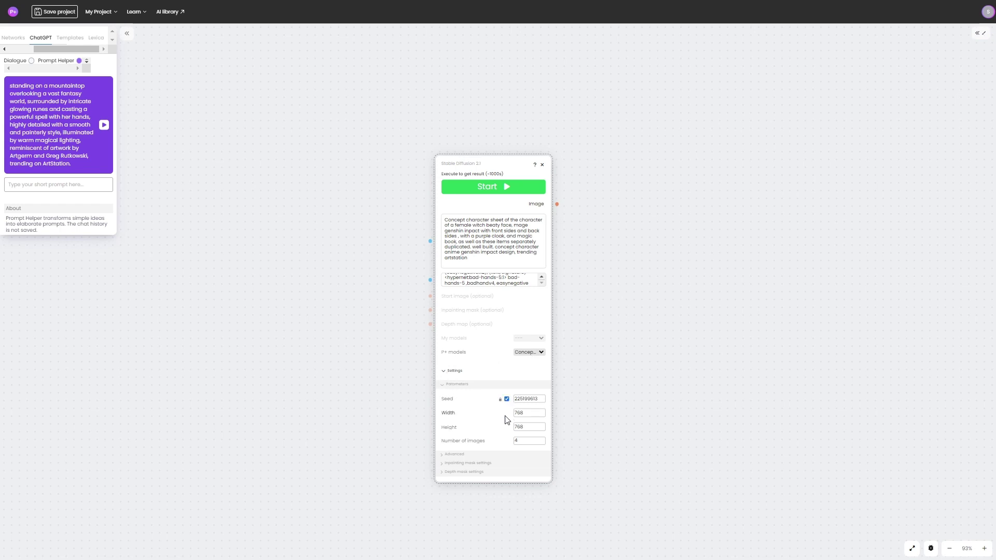
# Step: In Advanced settings, set Steps to x30 and keep the euler_discrete sampler
pyautogui.click(459, 454)
pyautogui.scroll(-3, 617, 415)
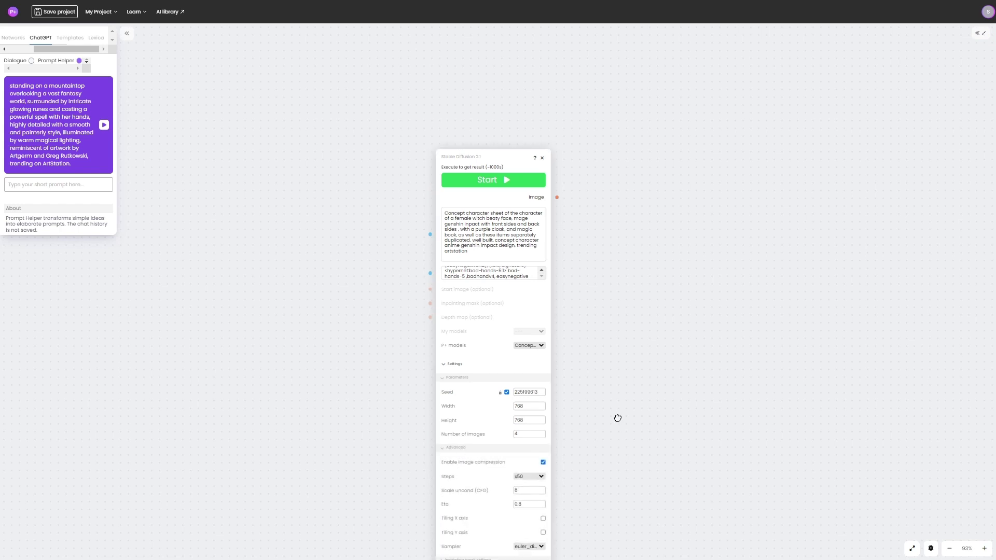
pyautogui.moveTo(618, 345); pyautogui.dragTo(619, 336)
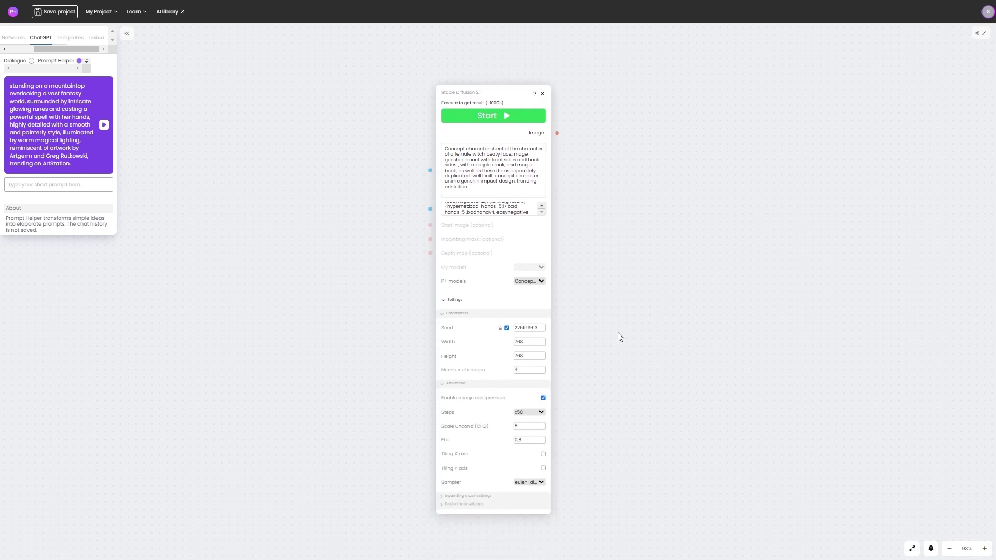
pyautogui.click(529, 413)
pyautogui.click(528, 436)
pyautogui.click(524, 482)
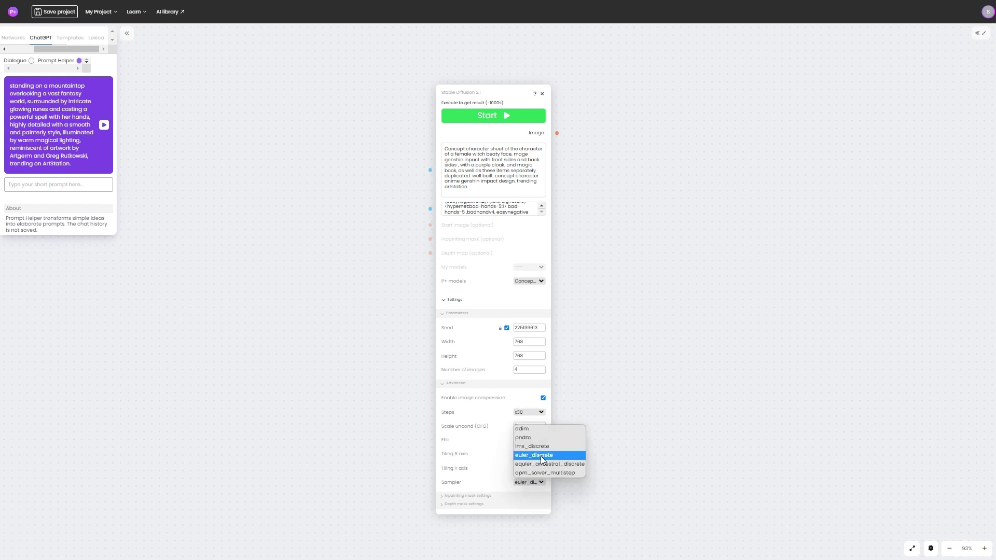
pyautogui.click(541, 456)
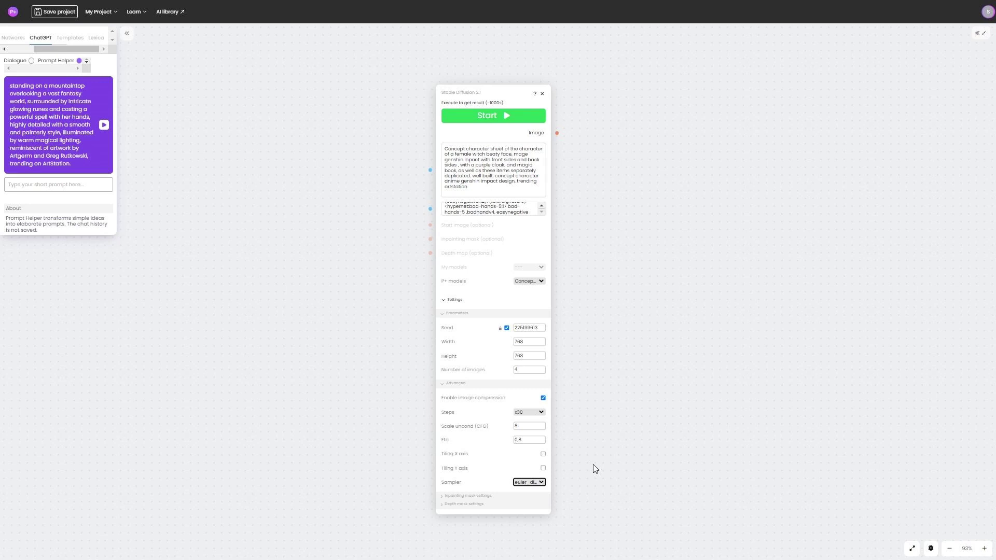
# Step: Generate the four witch concept sheets and preview the fourth one full size
pyautogui.click(473, 117)
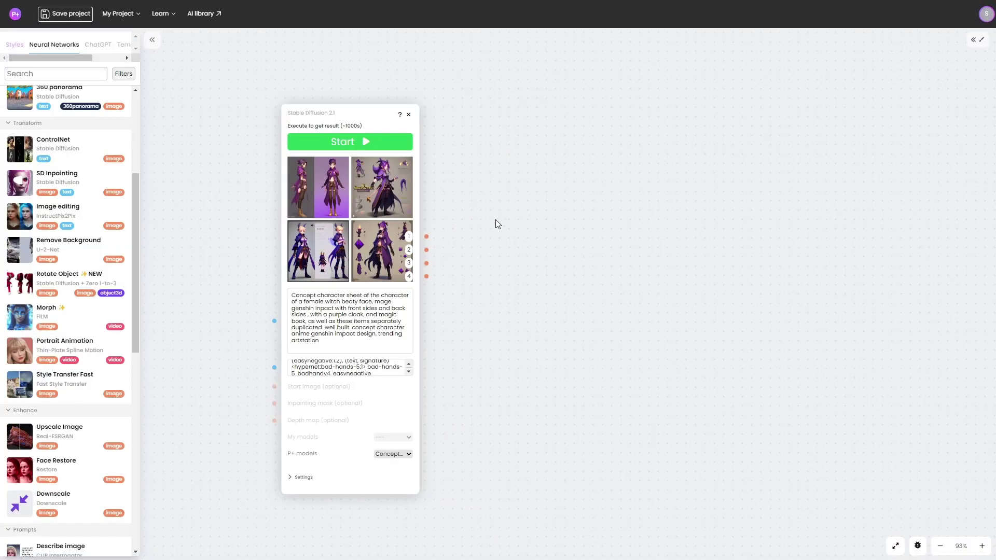
pyautogui.moveTo(390, 258)
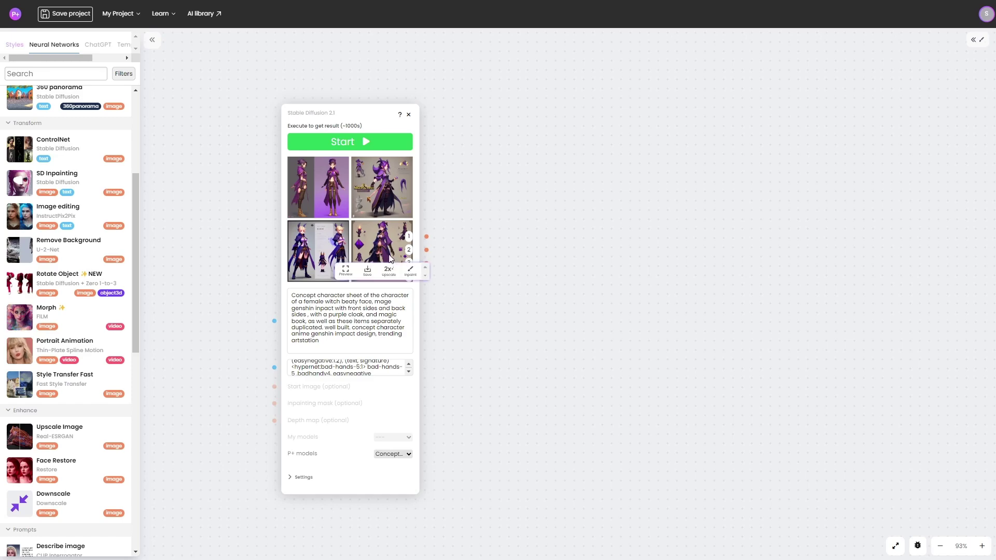
pyautogui.click(346, 270)
pyautogui.click(419, 56)
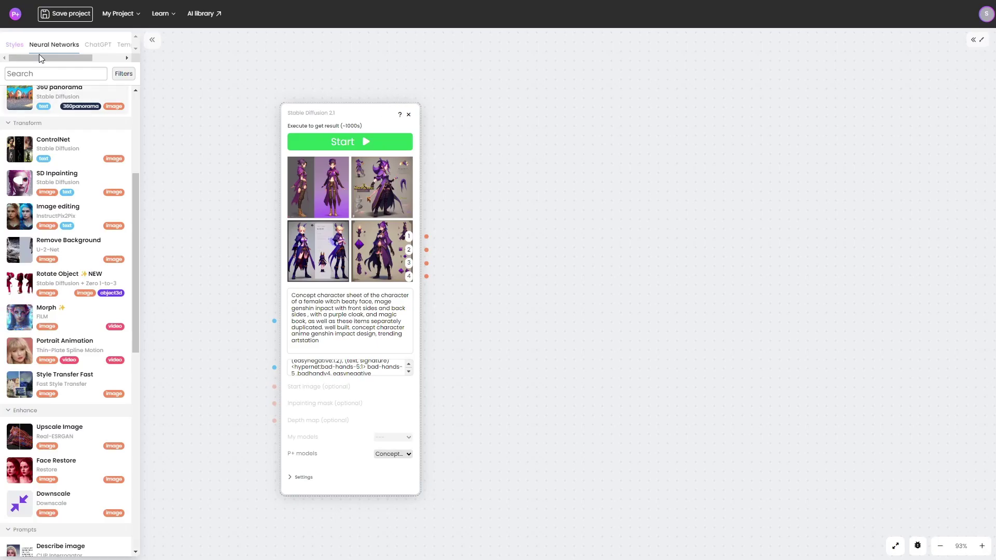
# Step: Bring the style gallery back into the side panel and scroll its cards
pyautogui.click(15, 45)
pyautogui.scroll(5, 103, 143)
pyautogui.moveTo(138, 166); pyautogui.dragTo(132, 207)
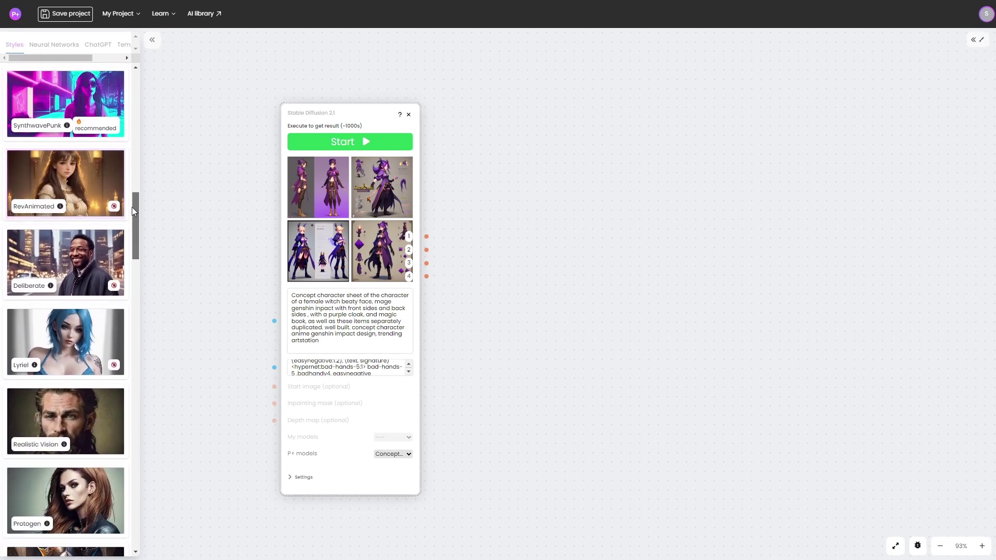
# Step: Add a RevAnimated Stable Diffusion 1.5 node and copy the witch prompt into it
pyautogui.click(94, 184)
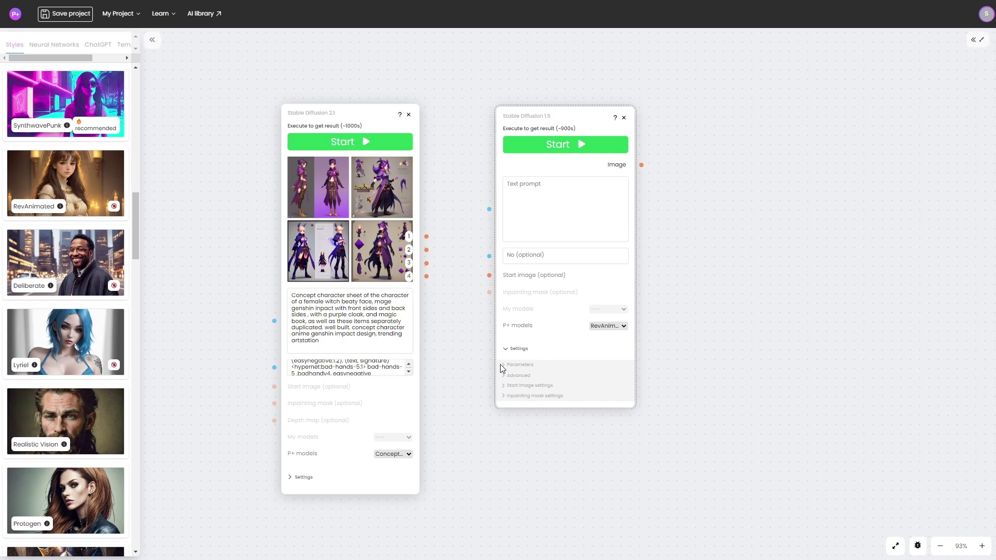
pyautogui.tripleClick(326, 298)
pyautogui.hotkey('ctrl', 'c')
pyautogui.click(548, 205)
pyautogui.hotkey('ctrl', 'v')
# Step: Copy the negative prompt across and connect image 4 to the new node's Start image
pyautogui.tripleClick(386, 363)
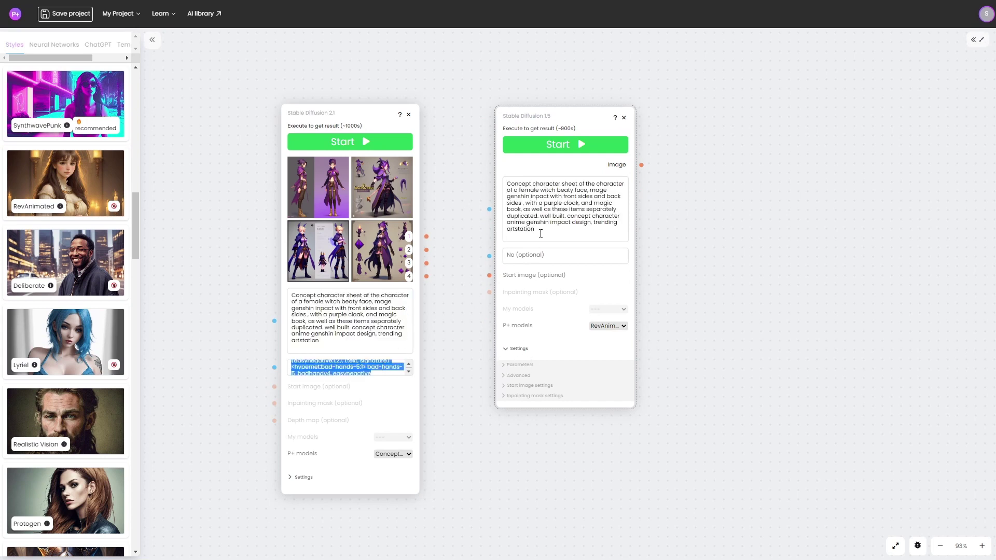
pyautogui.hotkey('ctrl', 'c')
pyautogui.click(555, 255)
pyautogui.hotkey('ctrl', 'v')
pyautogui.moveTo(365, 254)
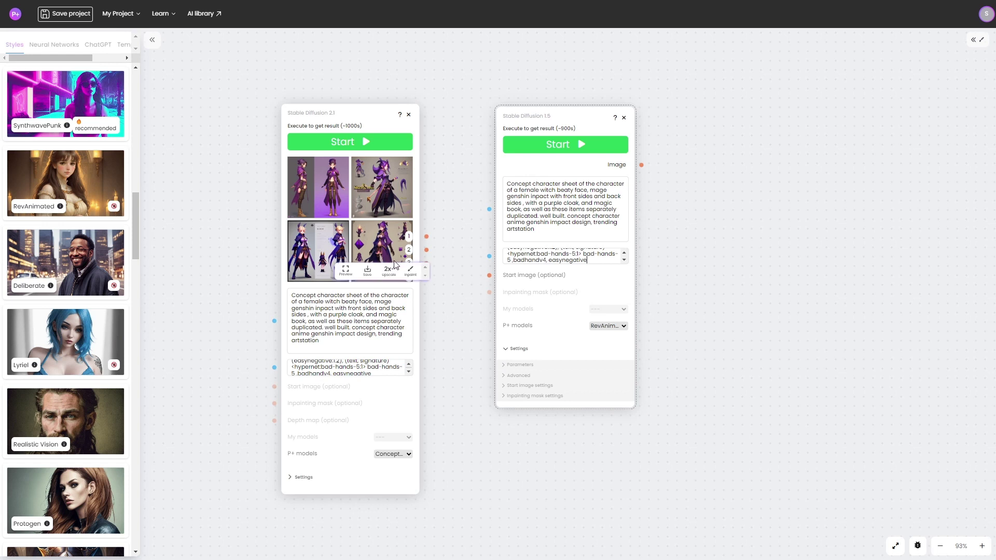
pyautogui.moveTo(426, 276); pyautogui.dragTo(490, 275)
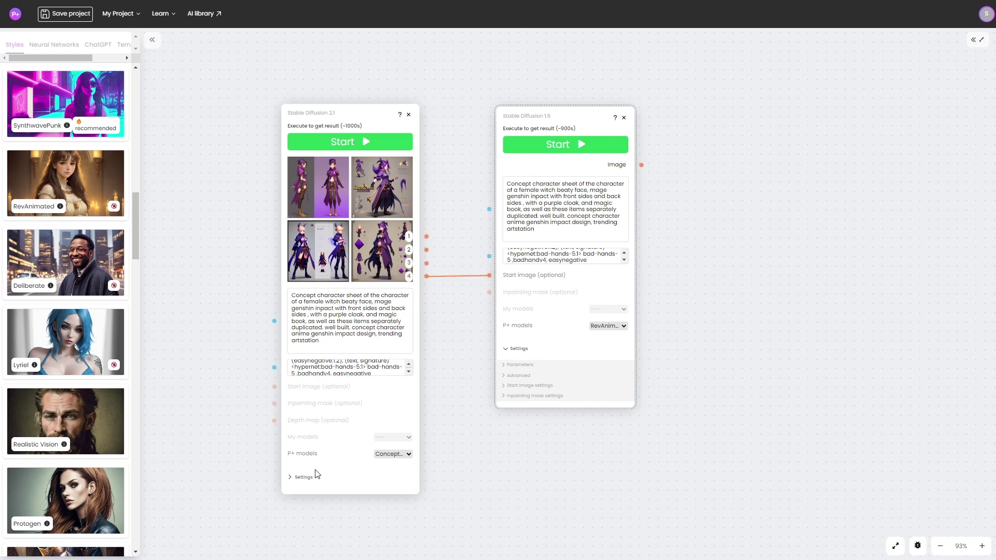
# Step: Run the RevAnimated node and browse its generated character sheets full size
pyautogui.click(580, 145)
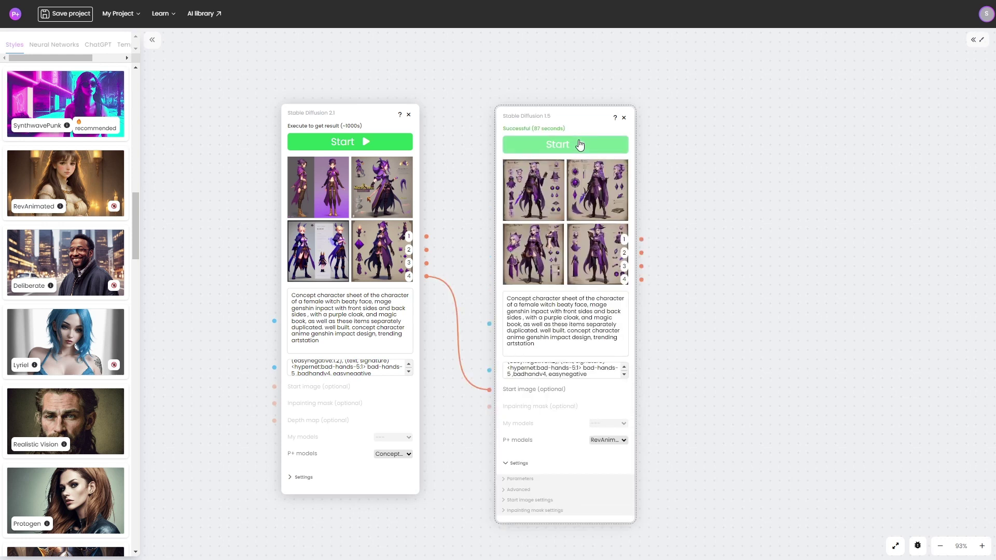
pyautogui.moveTo(593, 187)
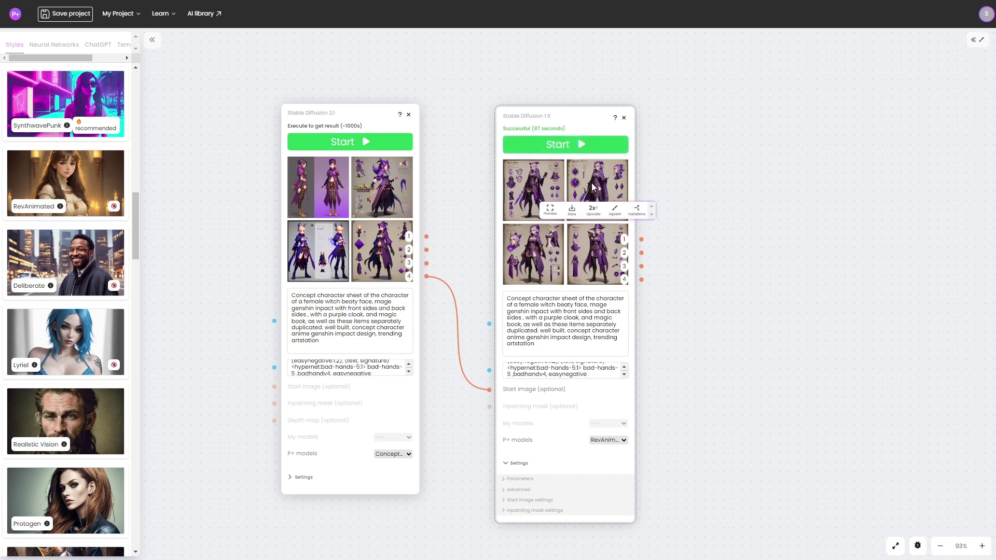
pyautogui.click(549, 209)
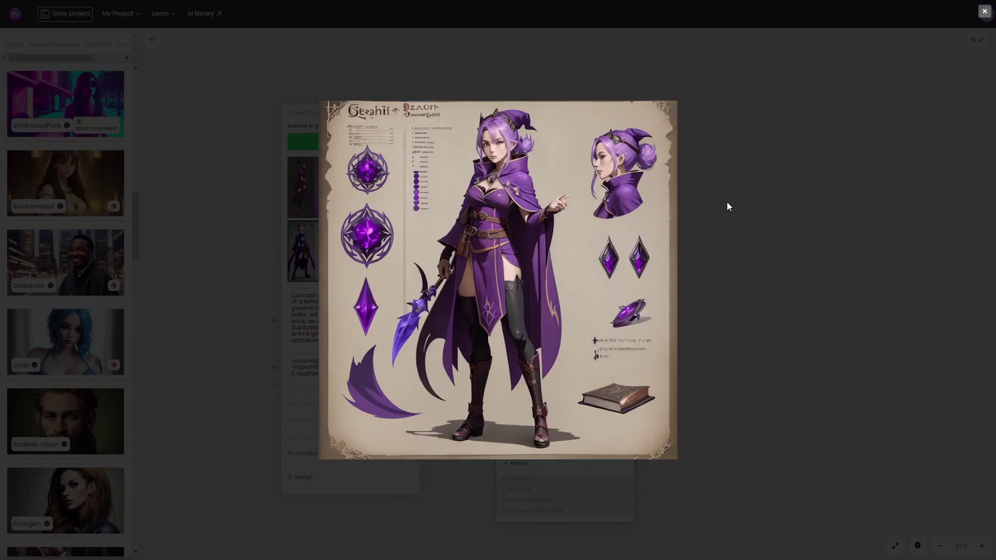
pyautogui.press('Right')
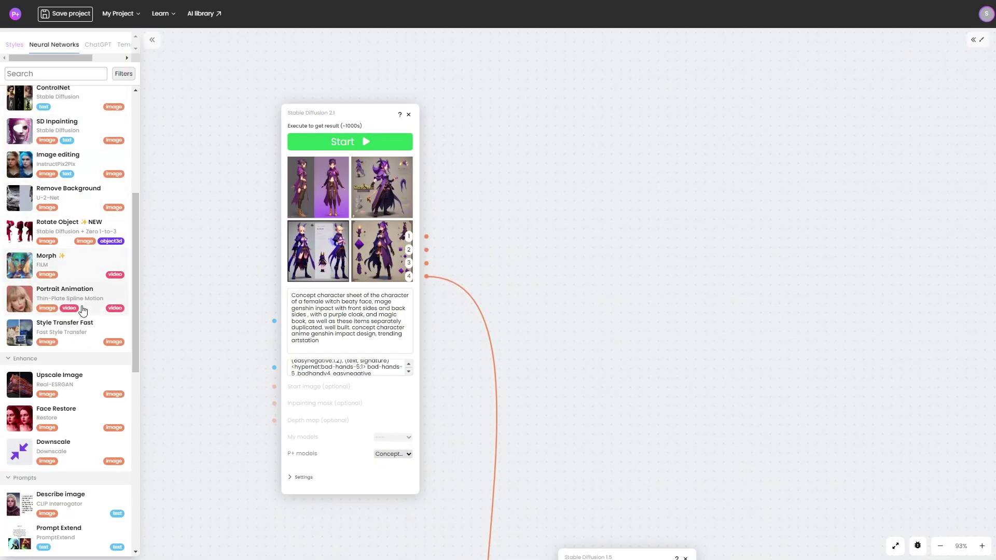
pyautogui.scroll(-3, 73, 347)
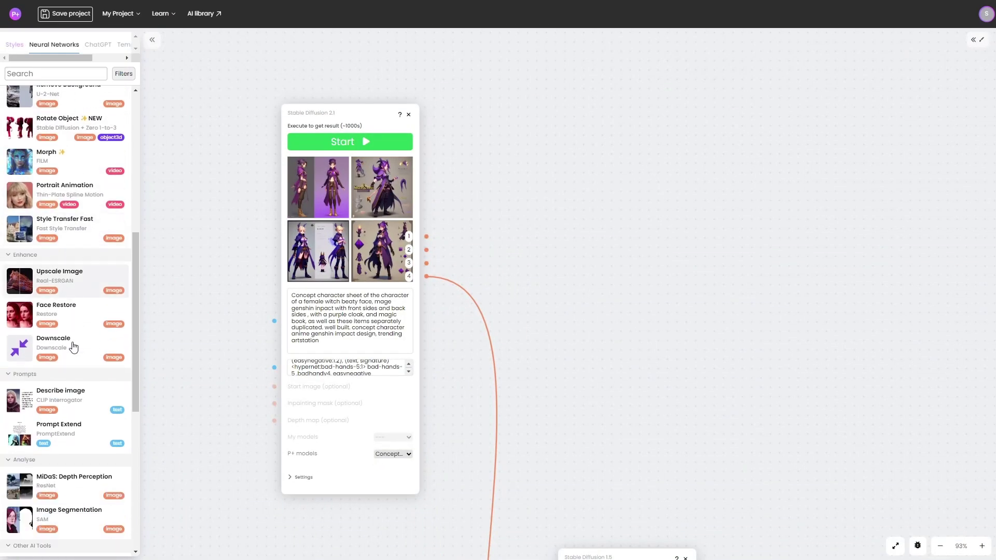
# Step: Place a Rotate Object node and feed it the fourth witch concept sheet
pyautogui.scroll(-4, 74, 347)
pyautogui.scroll(5, 73, 345)
pyautogui.moveTo(62, 224); pyautogui.dragTo(548, 160)
pyautogui.moveTo(426, 276); pyautogui.dragTo(486, 224)
# Step: Set Rotate Object to 2 images at horizontal angle 180 and generate the rotated views
pyautogui.click(502, 248)
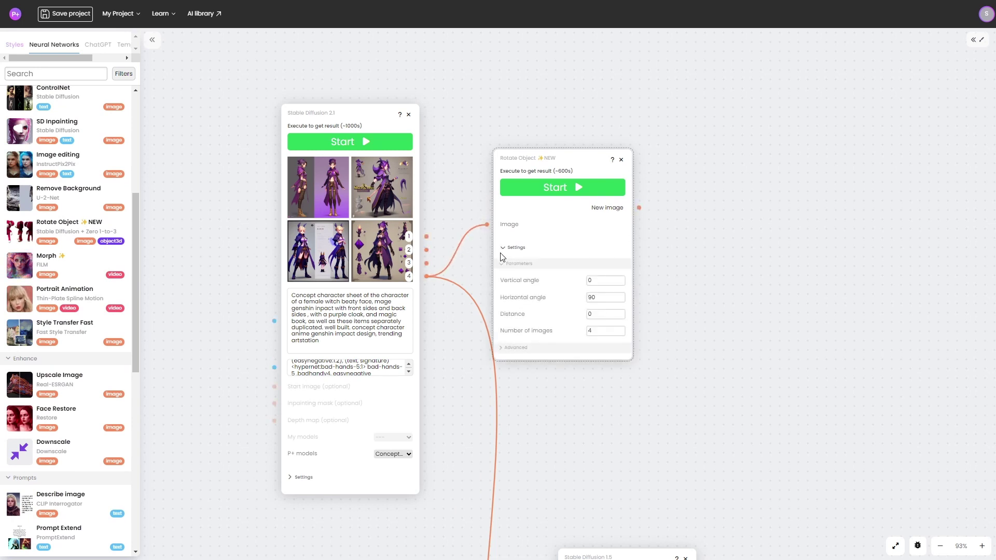
pyautogui.doubleClick(597, 331)
pyautogui.write('2')
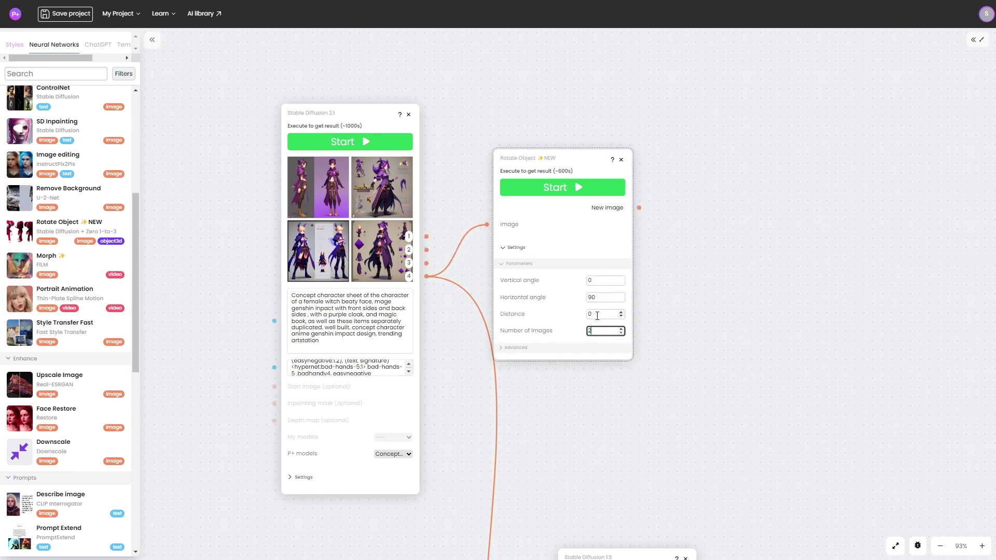
pyautogui.doubleClick(594, 298)
pyautogui.write('10')
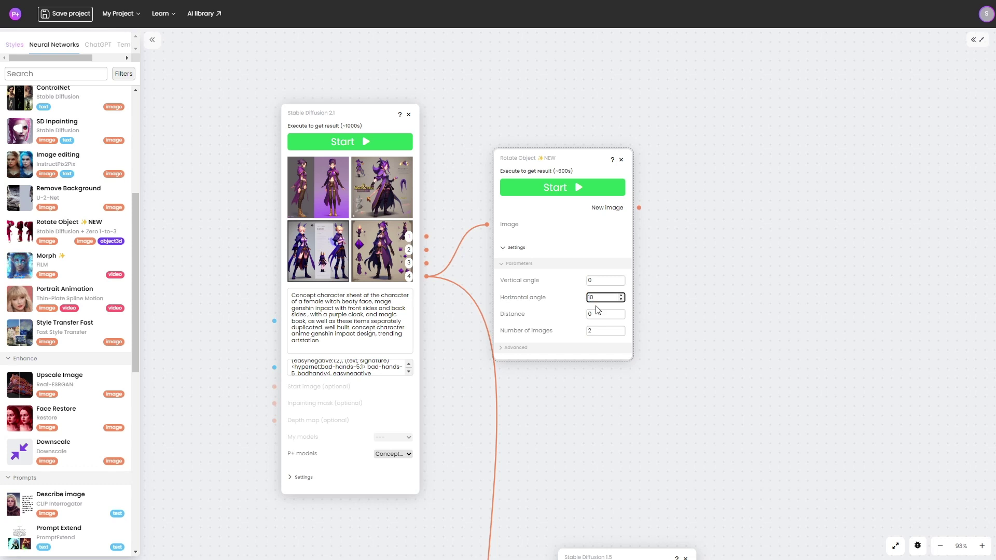
pyautogui.write('8')
pyautogui.click(556, 192)
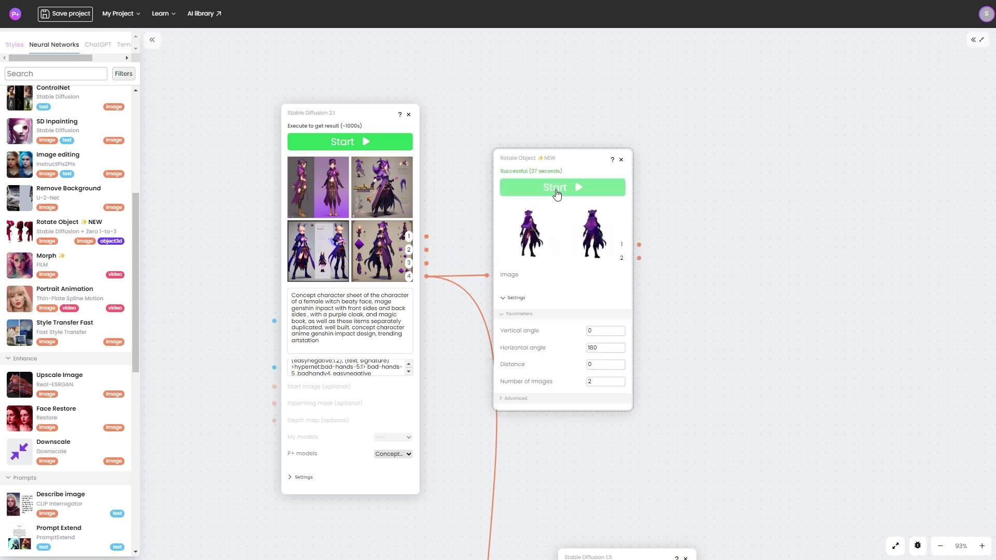
# Step: Add a RevAnimated Stable Diffusion 1.5 node with the second rotated view as Start image
pyautogui.click(19, 45)
pyautogui.moveTo(65, 184); pyautogui.dragTo(765, 130)
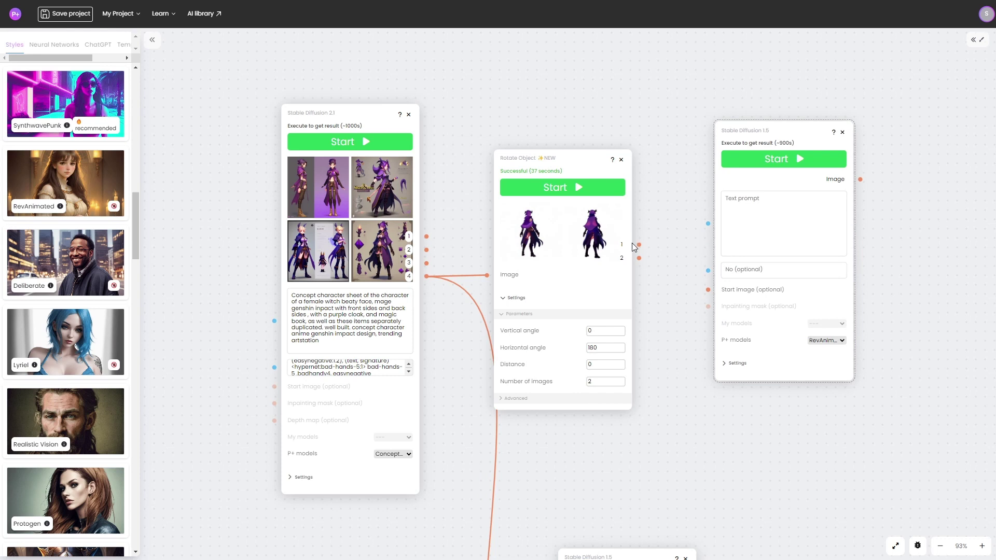
pyautogui.moveTo(639, 258); pyautogui.dragTo(708, 289)
# Step: Copy the SD 2.1 prompt and negative prompt into the new SD 1.5 node
pyautogui.tripleClick(337, 304)
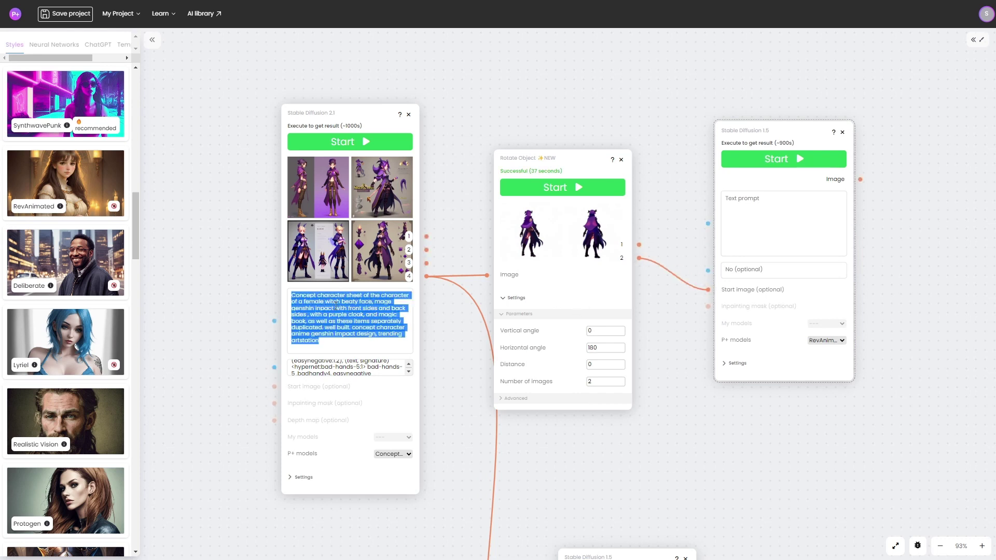
pyautogui.hotkey('ctrl', 'c')
pyautogui.click(807, 231)
pyautogui.hotkey('ctrl', 'v')
pyautogui.tripleClick(358, 366)
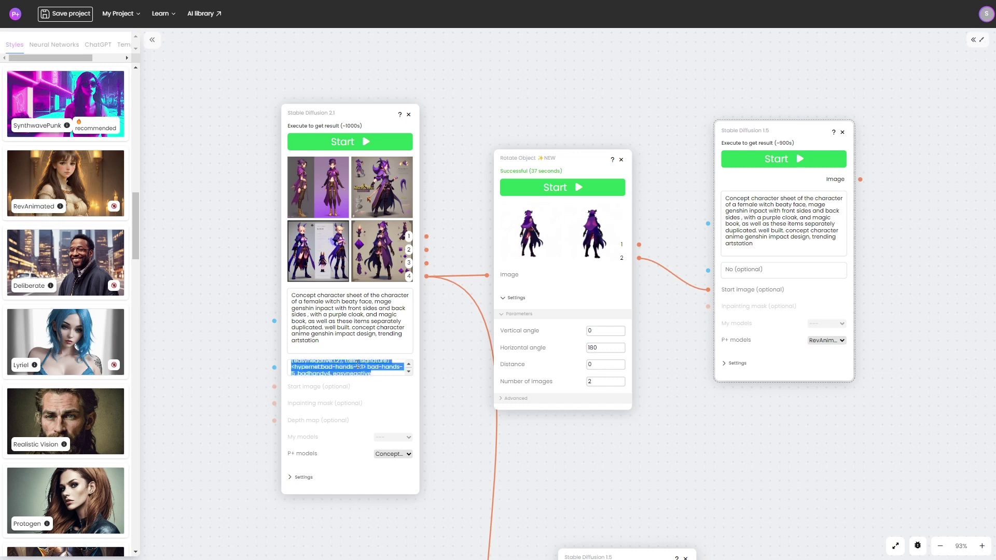
pyautogui.hotkey('ctrl', 'c')
pyautogui.click(779, 277)
pyautogui.hotkey('ctrl', 'v')
# Step: Generate with the SD 1.5 node and upscale the top-right result 2x
pyautogui.click(775, 159)
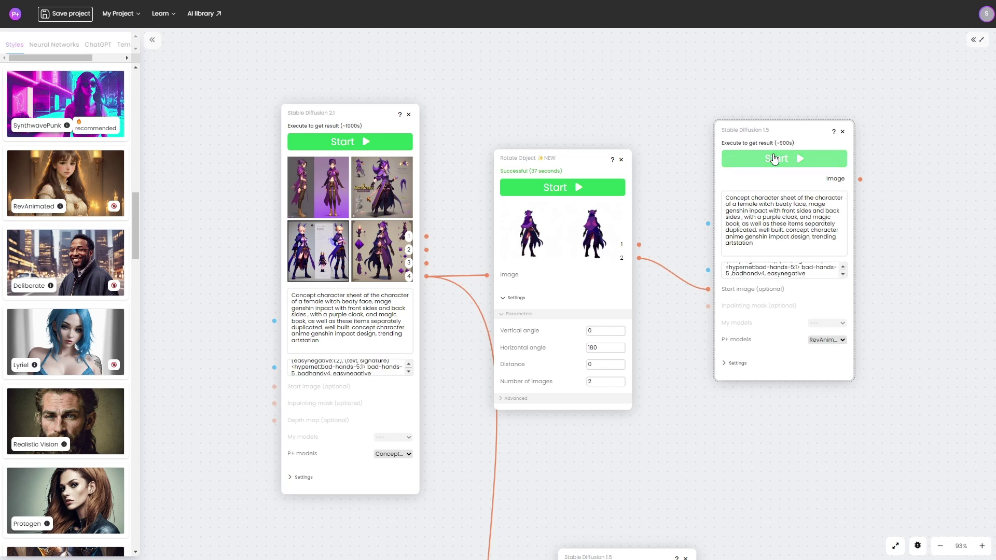
pyautogui.moveTo(662, 151); pyautogui.dragTo(380, 163)
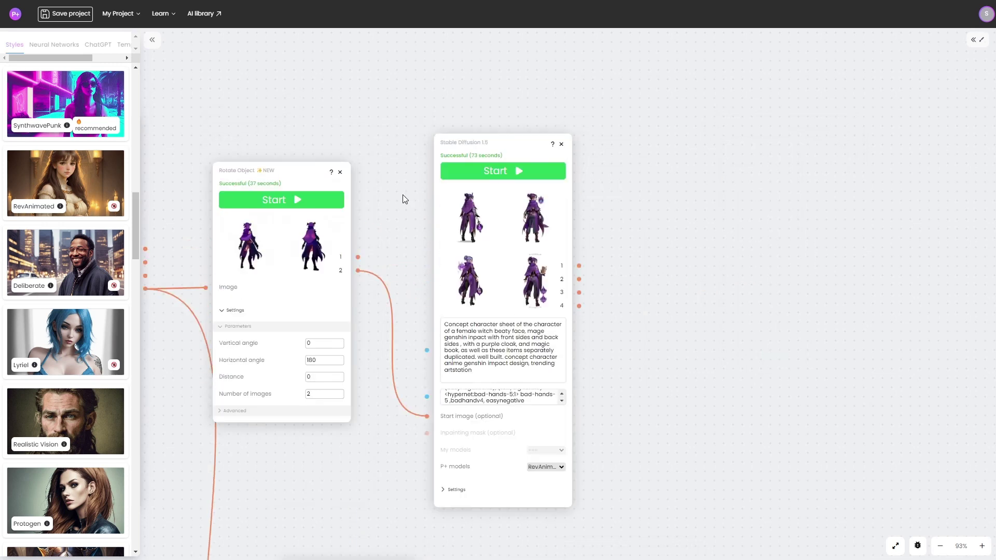
pyautogui.moveTo(578, 232)
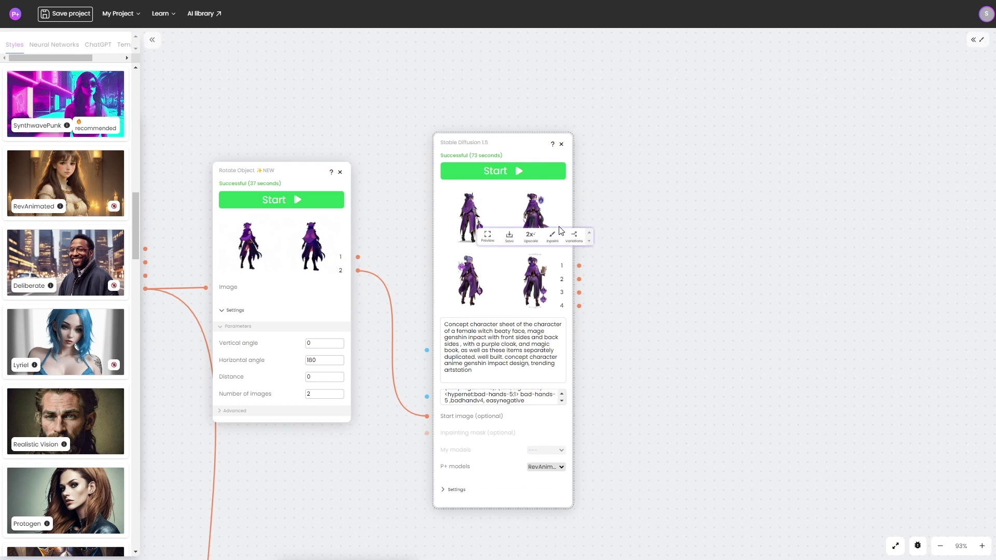
pyautogui.click(531, 236)
pyautogui.moveTo(658, 281)
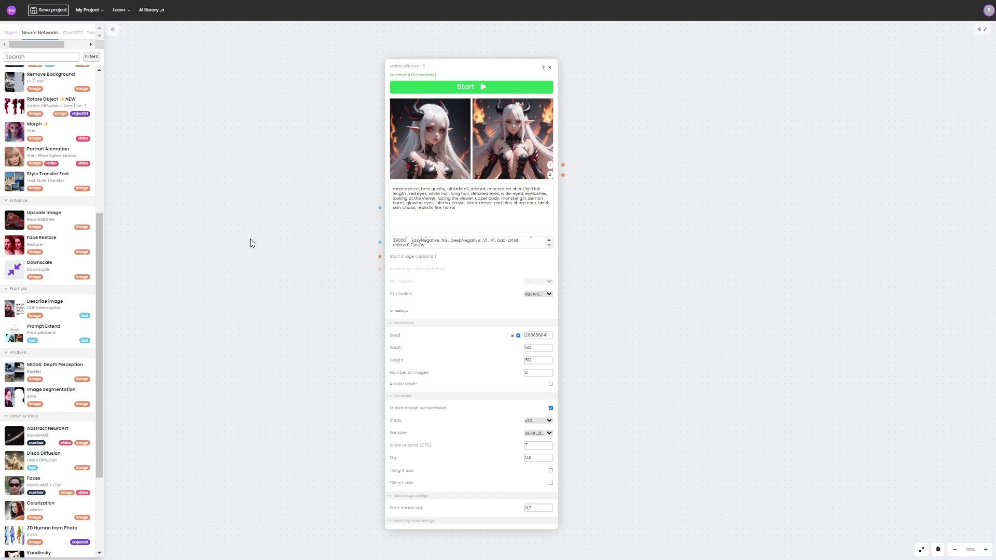
# Step: Preview the second demon portrait, then add a Face Restore node with similarity to original 0.2
pyautogui.click(477, 172)
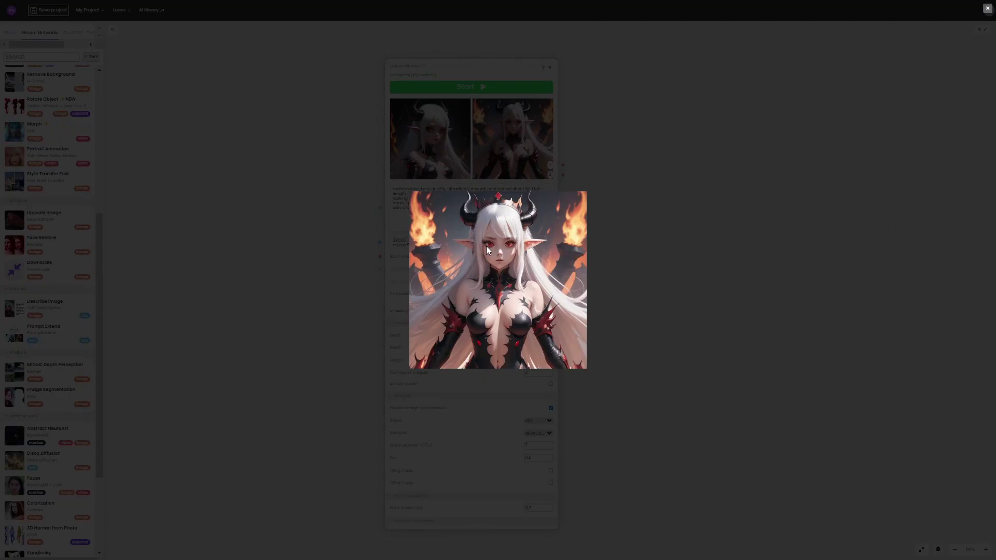
pyautogui.click(588, 151)
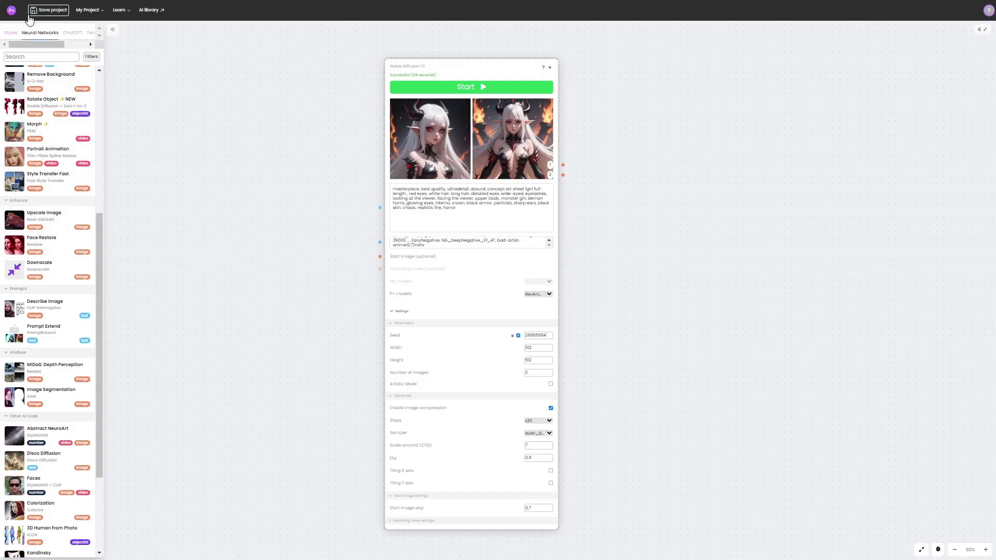
pyautogui.moveTo(48, 244); pyautogui.dragTo(318, 159)
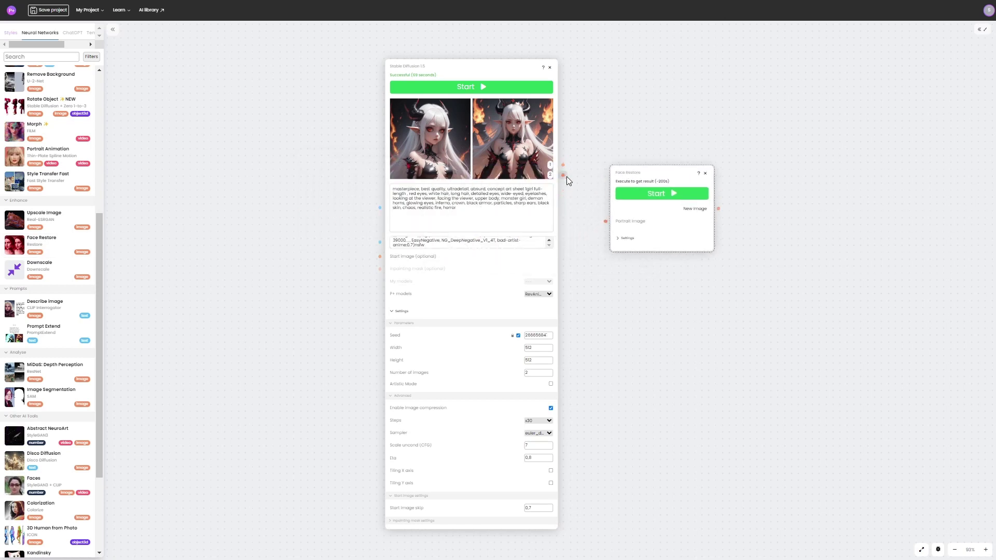
pyautogui.click(624, 239)
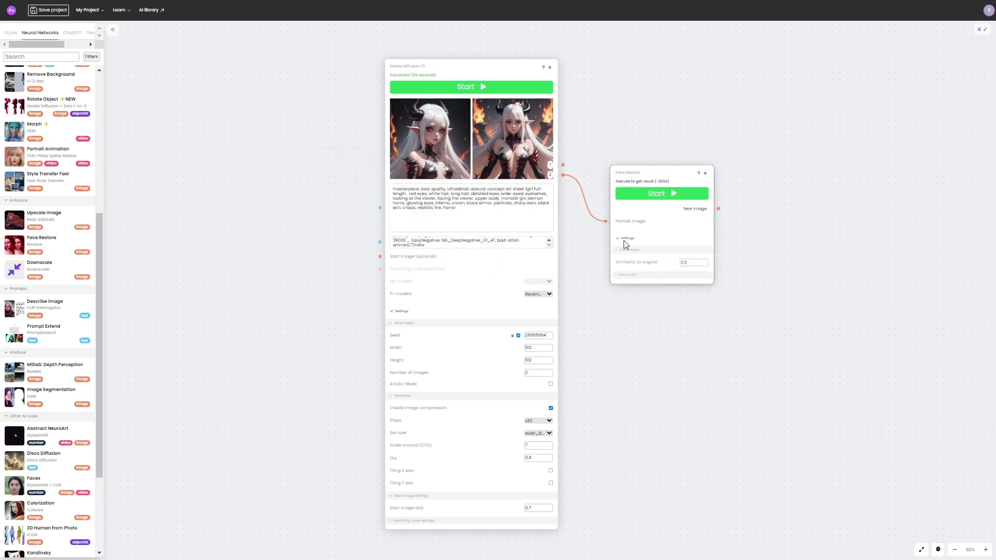
pyautogui.click(695, 264)
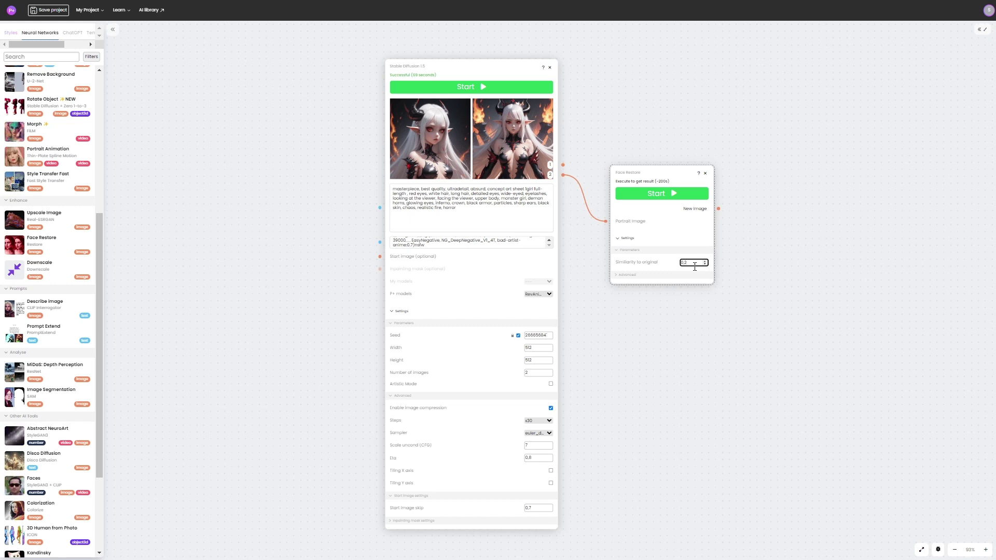
# Step: Run face restoration and compare the restored portrait against the original
pyautogui.click(646, 196)
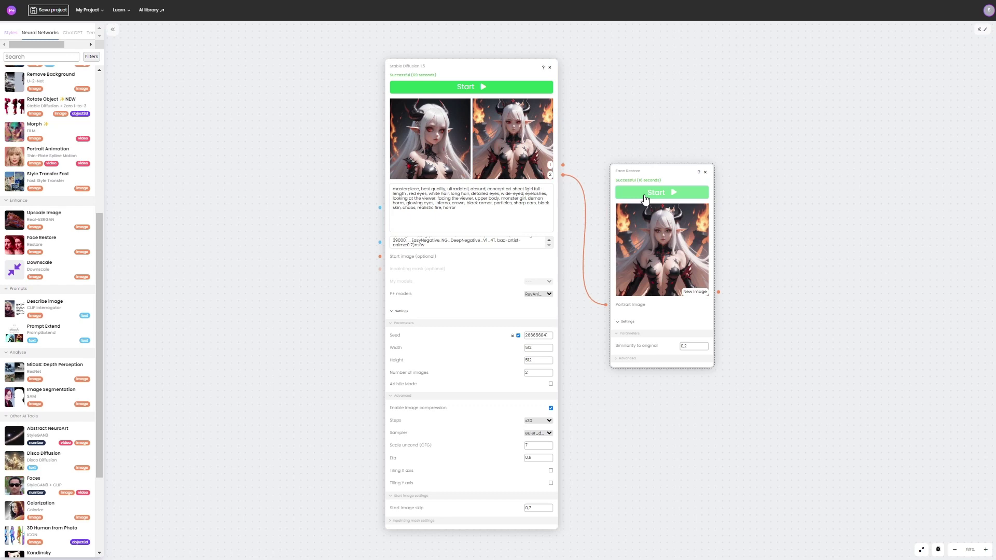
pyautogui.moveTo(648, 288)
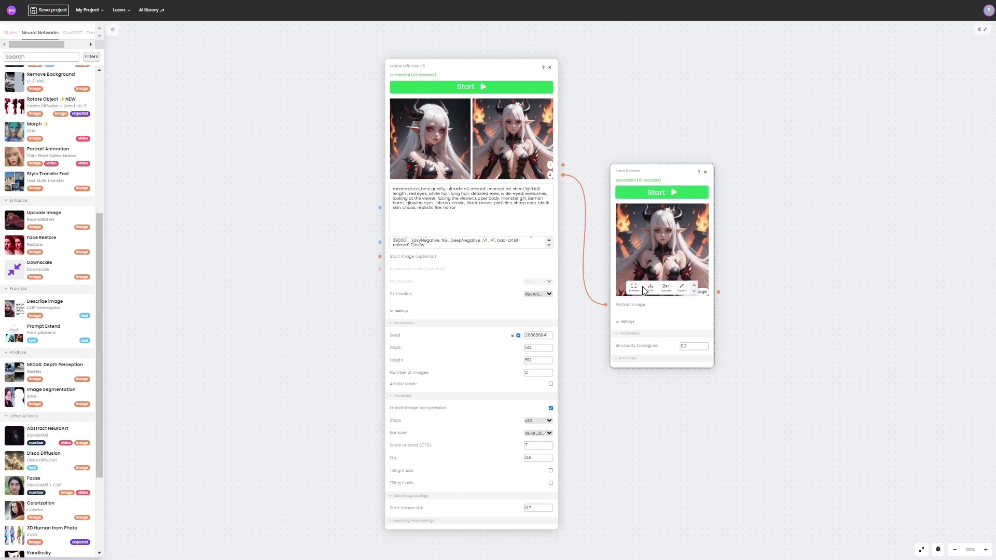
pyautogui.click(633, 286)
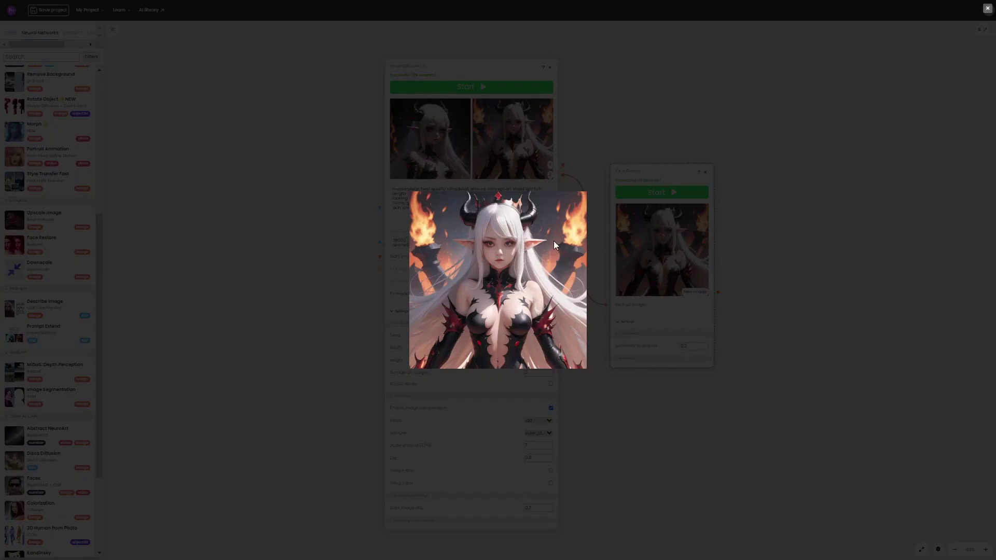
pyautogui.click(534, 149)
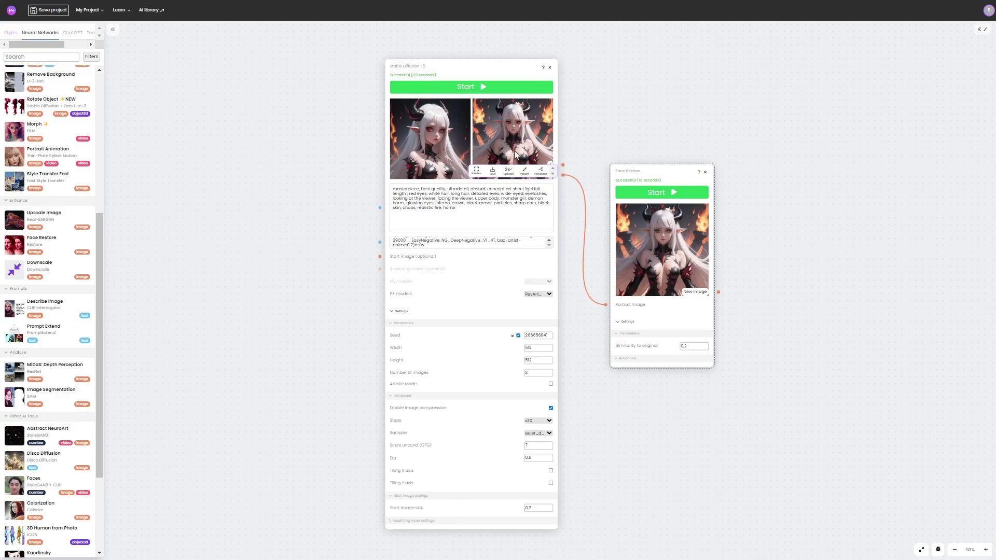
pyautogui.click(478, 173)
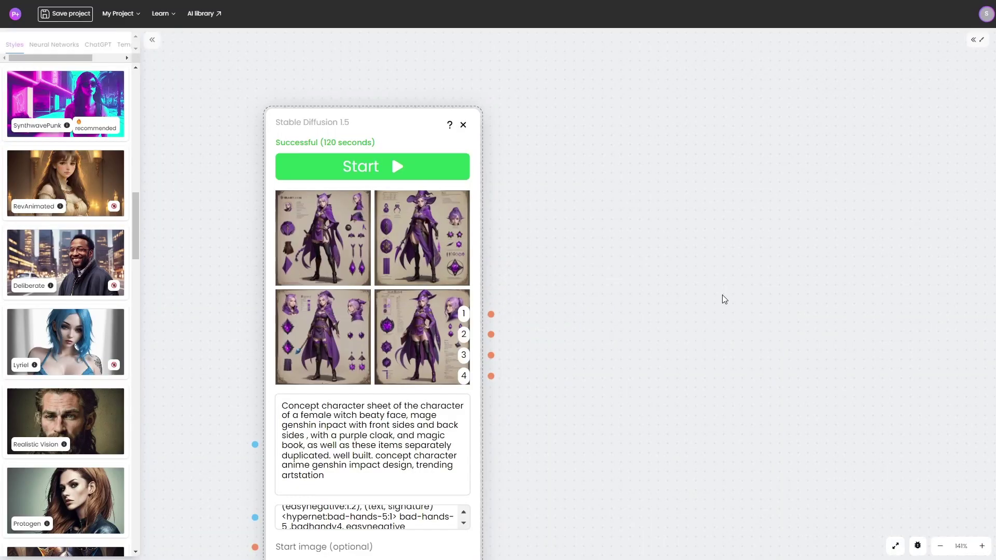
# Step: Preview the bottom-left SD 1.5 witch sheet, then load it into the Inpainting tool
pyautogui.click(249, 366)
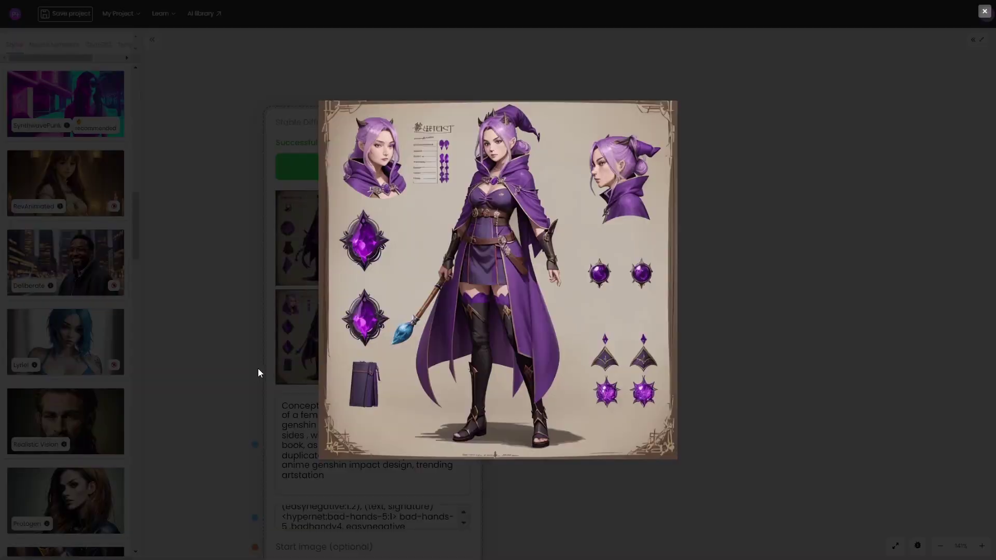
pyautogui.click(737, 297)
pyautogui.click(349, 369)
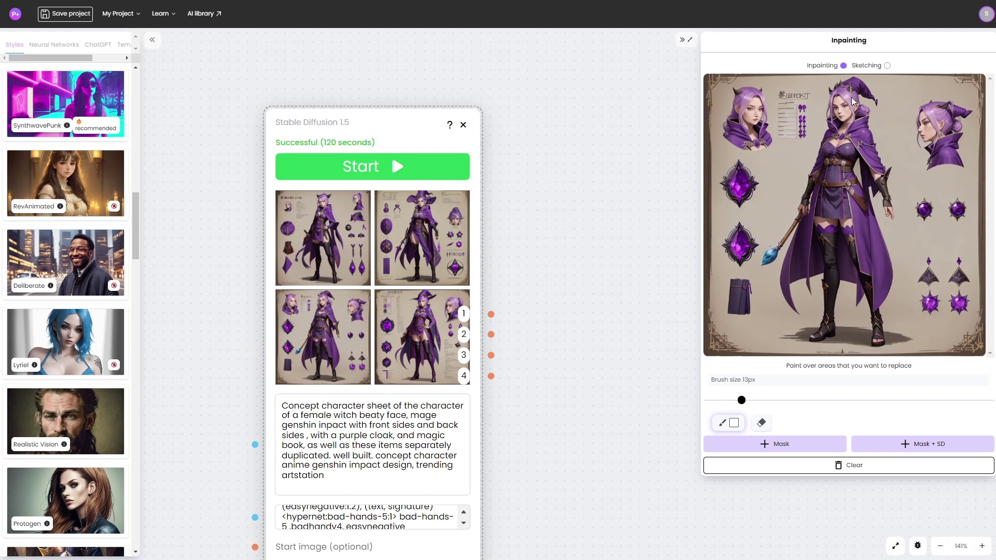
# Step: Mask the hat top, inpaint it with the prompt 'hair', and preview the first result
pyautogui.moveTo(851, 89)
pyautogui.mouseDown()
pyautogui.moveTo(829, 89)
pyautogui.moveTo(855, 95)
pyautogui.mouseUp()
pyautogui.click(920, 445)
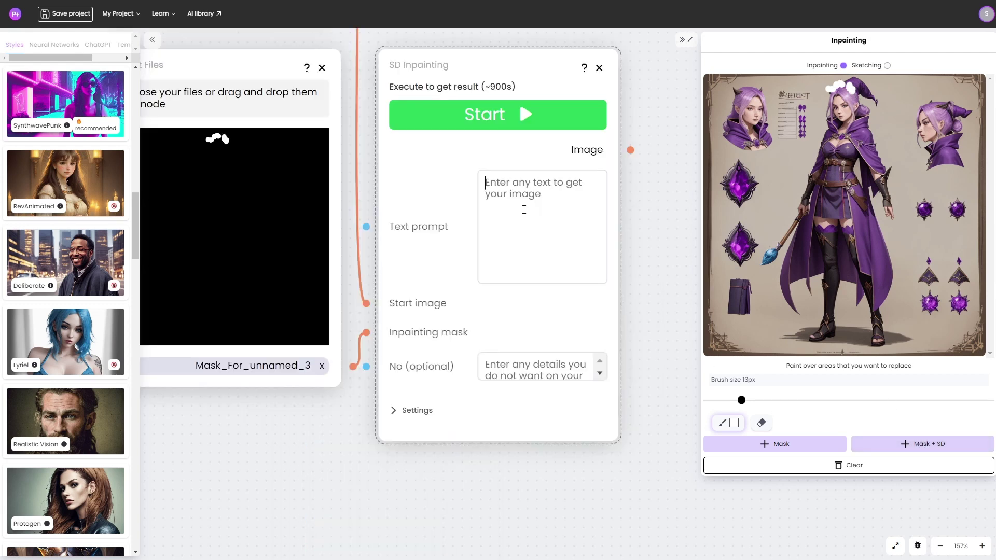
pyautogui.write('hai')
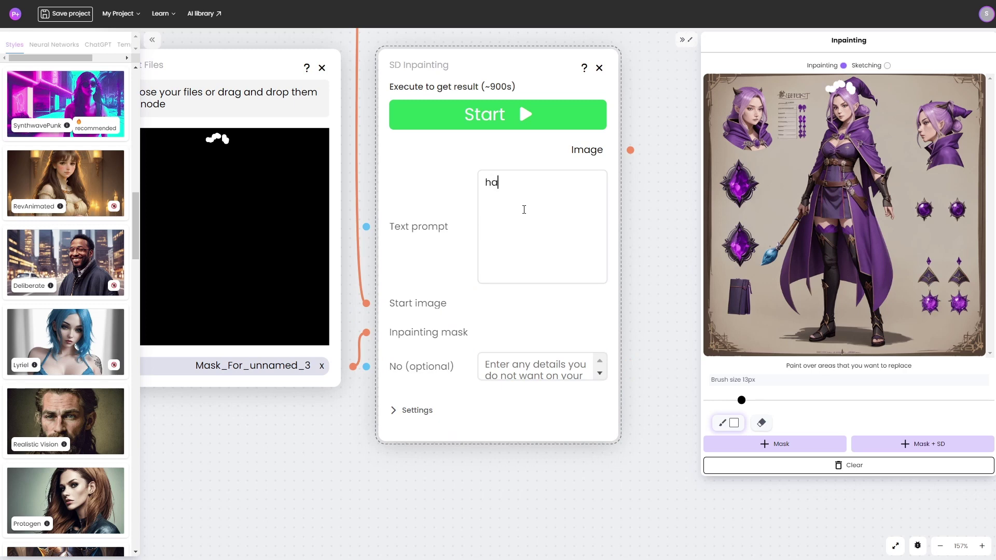
pyautogui.write('r')
pyautogui.scroll(2, 524, 210)
pyautogui.click(505, 206)
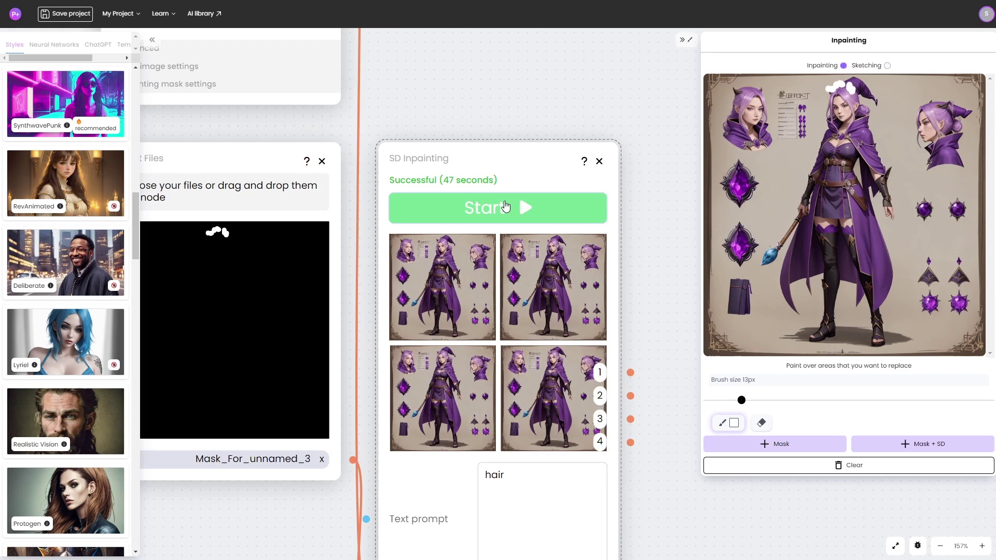
pyautogui.click(379, 324)
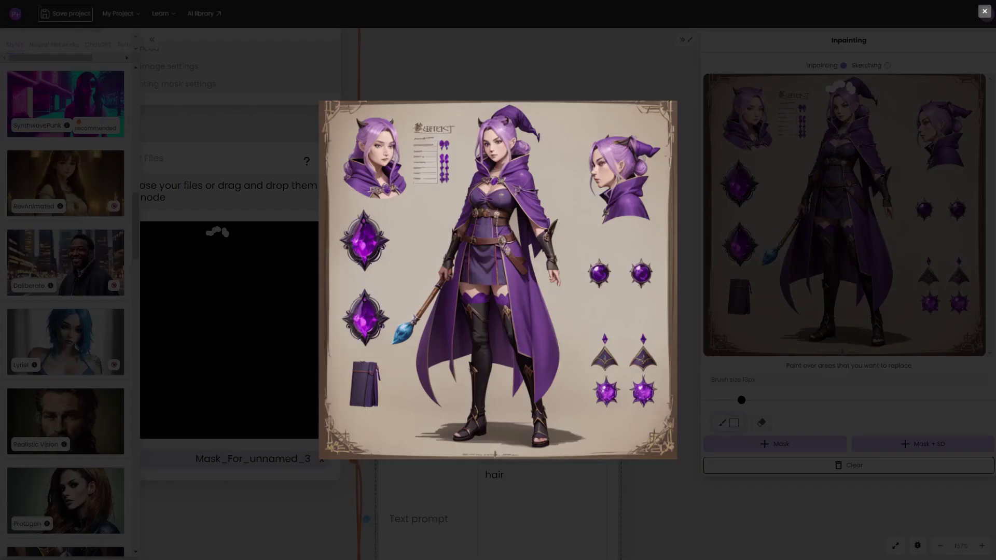